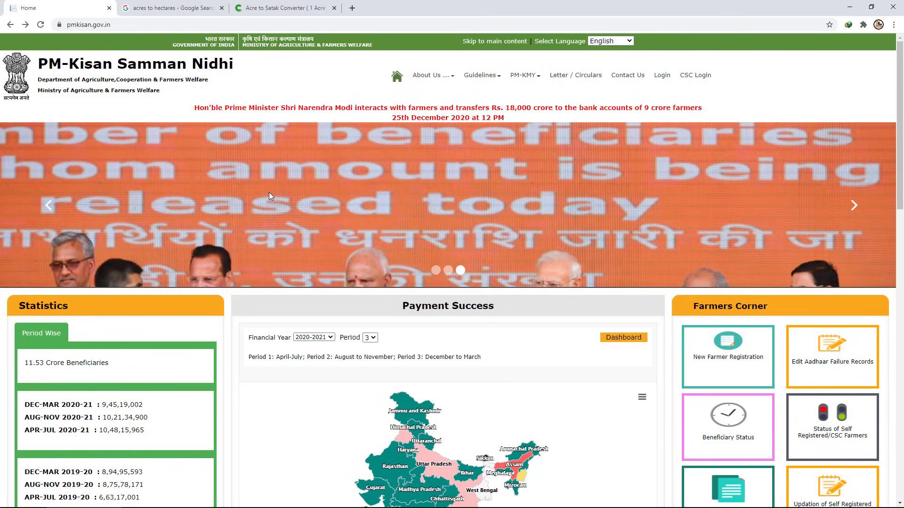
Scroll the old portal home page and move its banner to another slide.
scroll(419, 253, "down", 4)
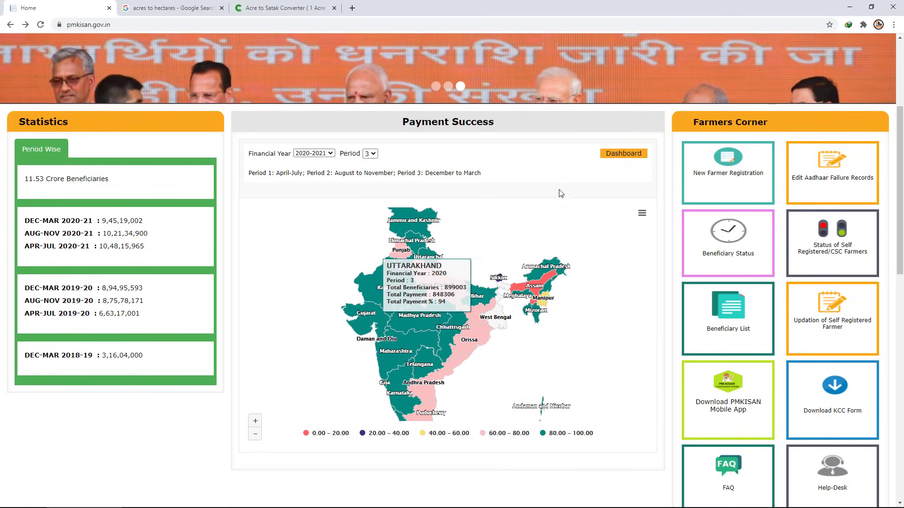
scroll(557, 189, "up", 4)
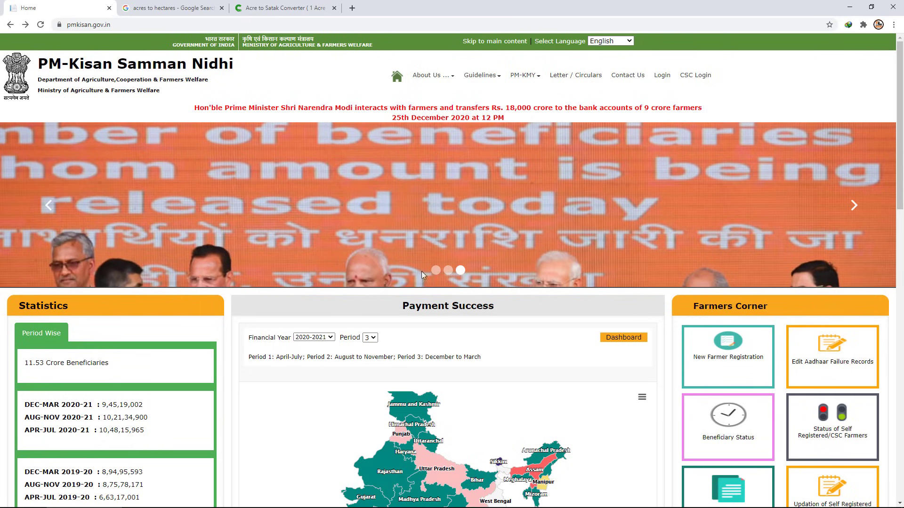
left_click(435, 270)
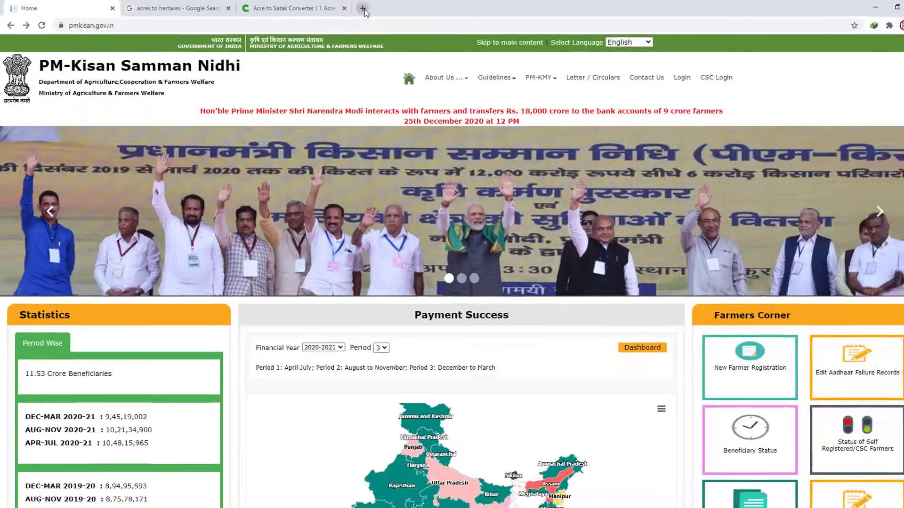
In a new tab, search Google for pm kisan, open the official PM-Kisan site, and close the old Home tab.
left_click(533, 12)
left_click(27, 39)
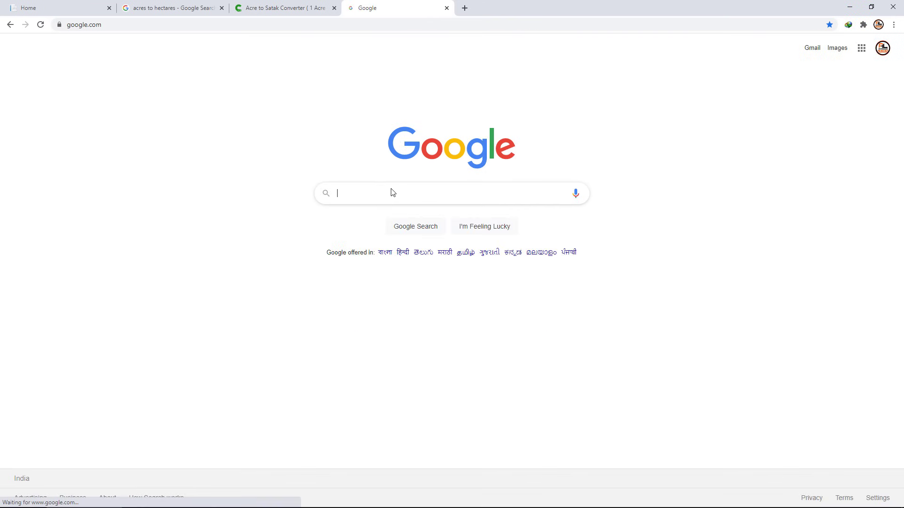
type("PM")
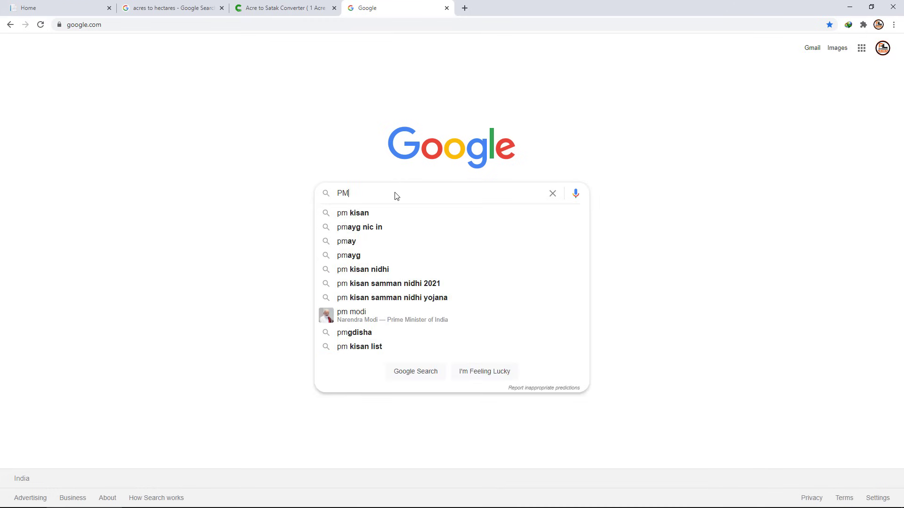
type("KISA")
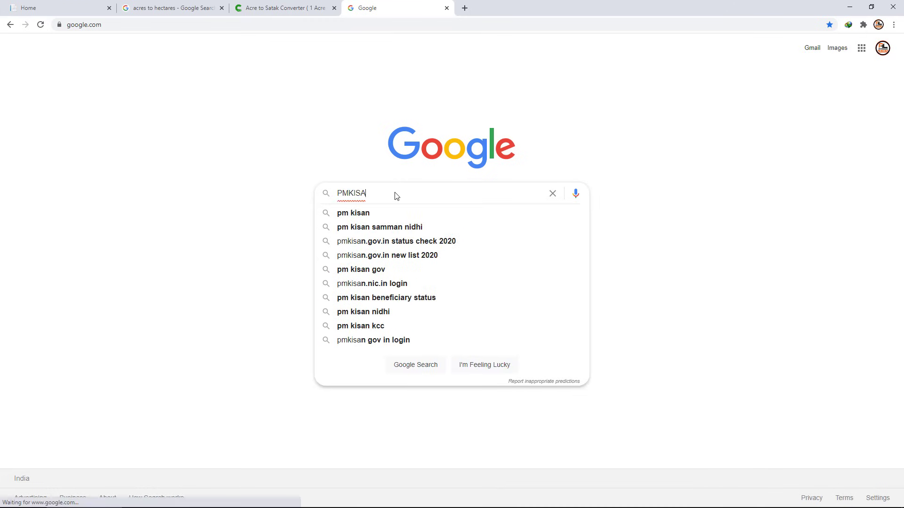
left_click(381, 215)
left_click(111, 132)
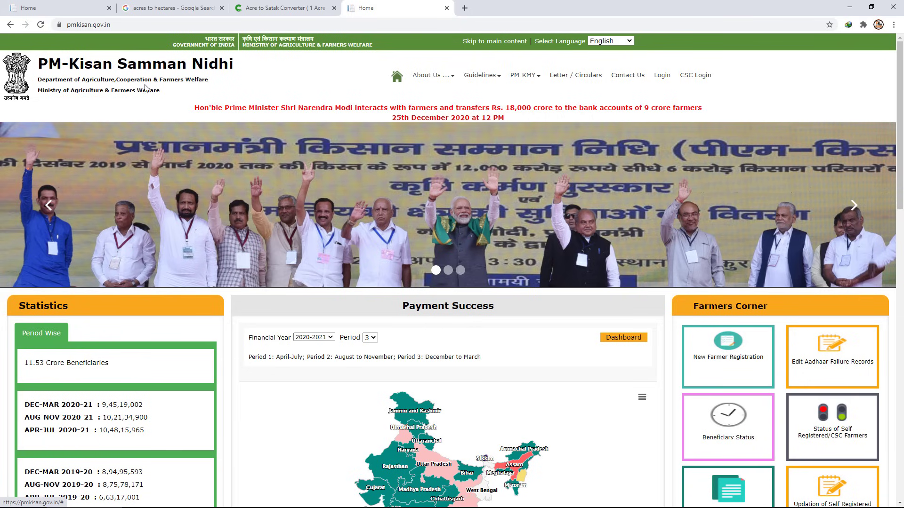
mouse_move(34, 47)
left_mouse_down()
mouse_move(126, 78)
mouse_move(231, 76)
left_mouse_up()
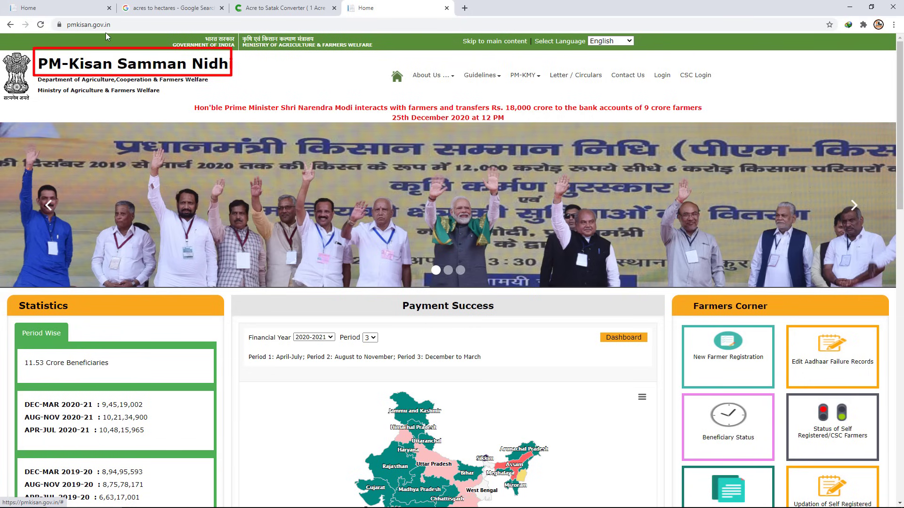
left_click(109, 8)
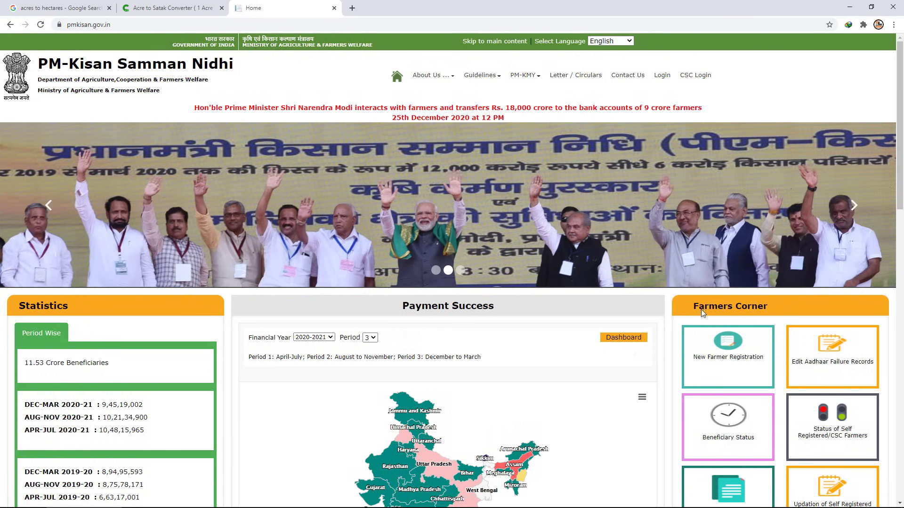
Highlight Farmers Corner and its New Farmer Registration card, then open the registration form.
scroll(703, 301, "down", 3)
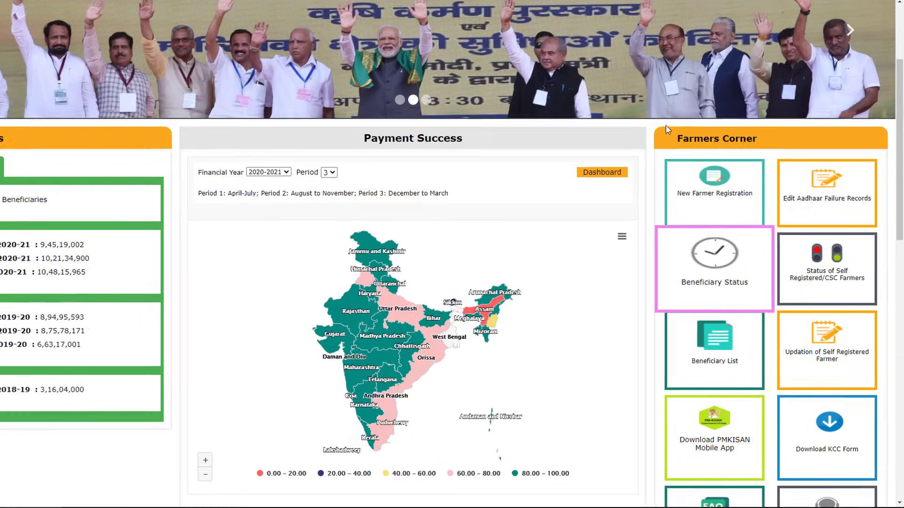
left_click_drag(682, 152, 748, 170)
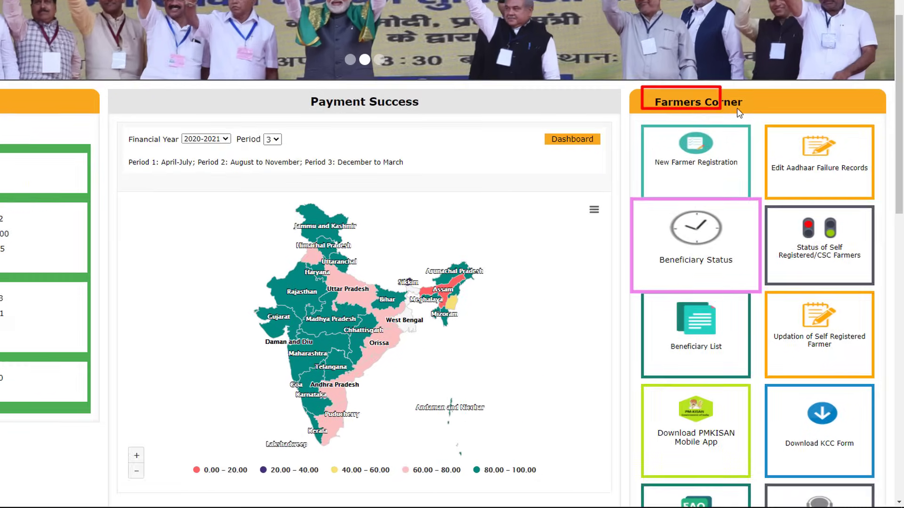
left_click_drag(736, 108, 751, 86)
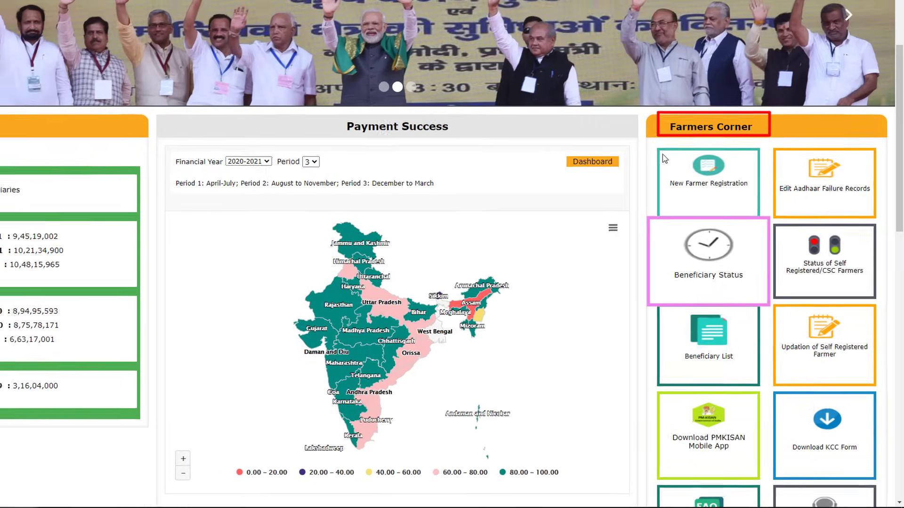
left_click_drag(663, 154, 755, 202)
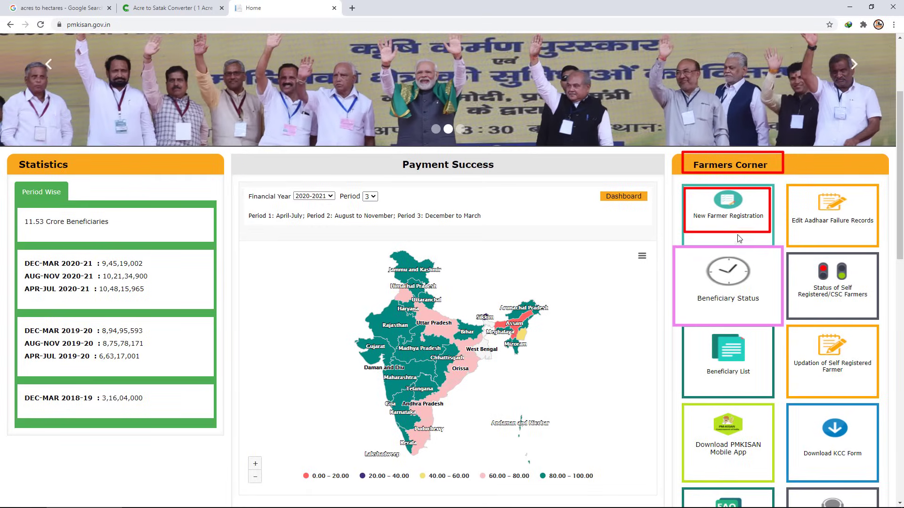
key("Escape")
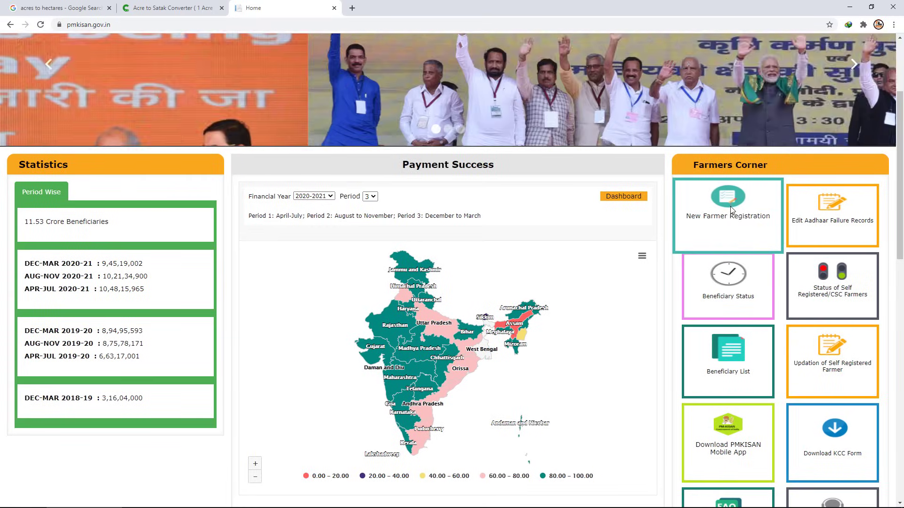
left_click(732, 209)
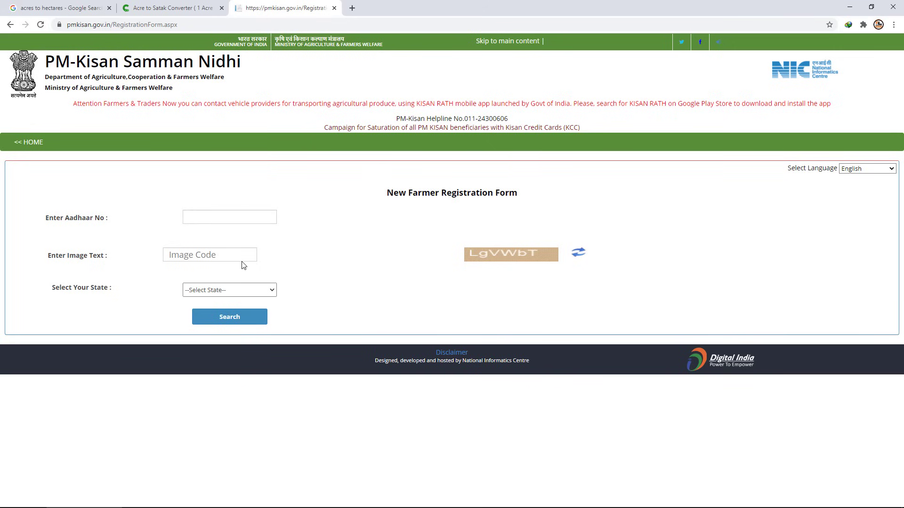
Mark the Aadhaar label and field, captcha image, Image Code entry and state selector in red.
left_click_drag(33, 197, 141, 230)
mouse_move(171, 202)
left_mouse_down()
mouse_move(214, 221)
mouse_move(287, 231)
left_mouse_up()
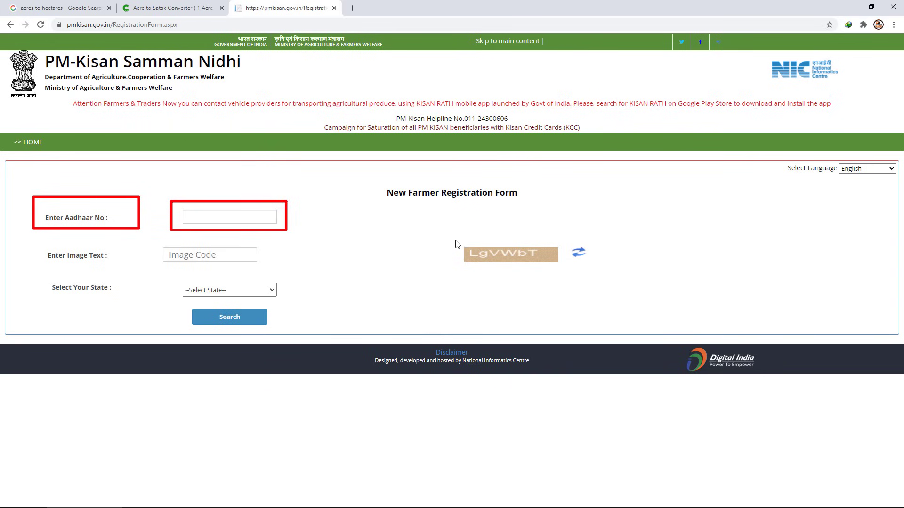
left_click_drag(455, 240, 560, 266)
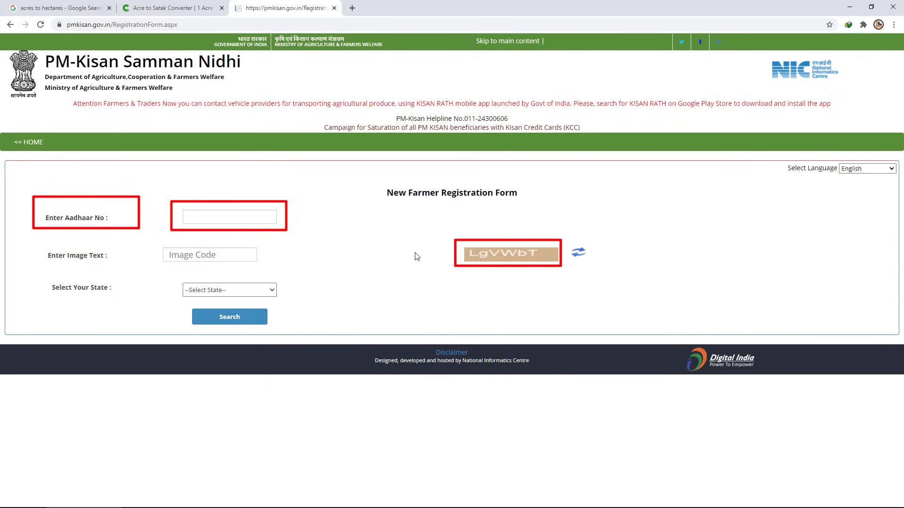
left_click_drag(473, 258, 527, 258)
left_click_drag(156, 242, 268, 264)
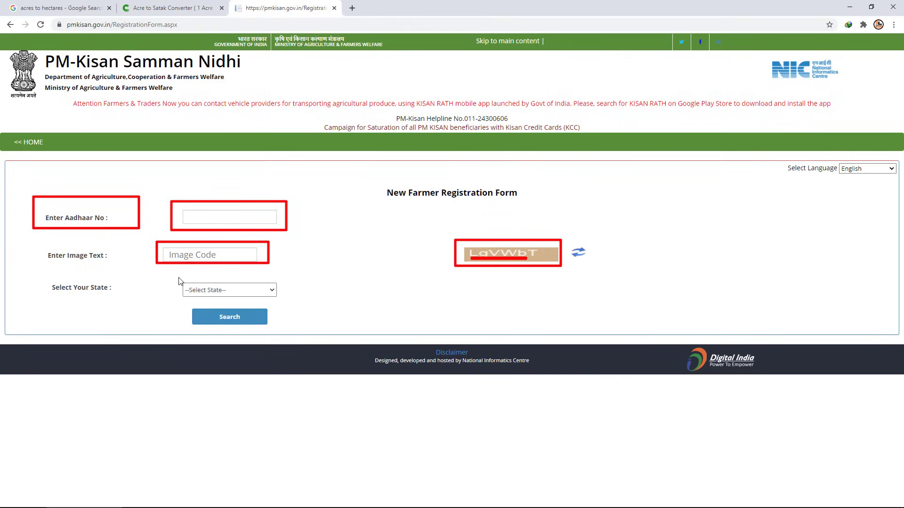
left_click_drag(179, 281, 274, 303)
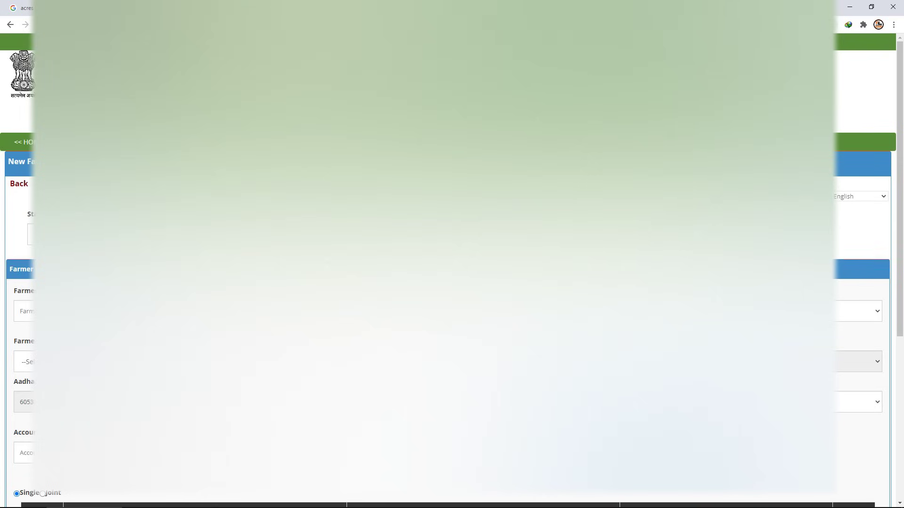
Enter the farmer's name and pick a value from the dropdown beside it.
left_click(23, 311)
type("SARA")
key("Tab")
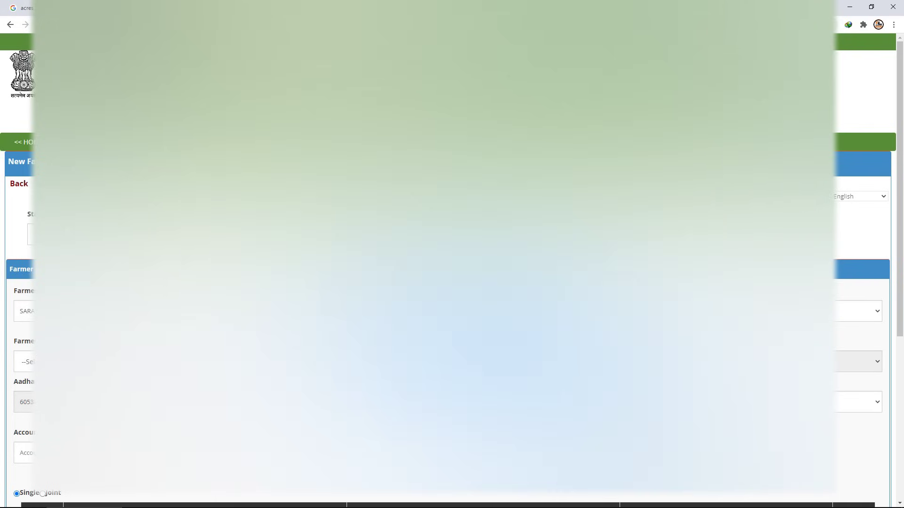
left_click(857, 311)
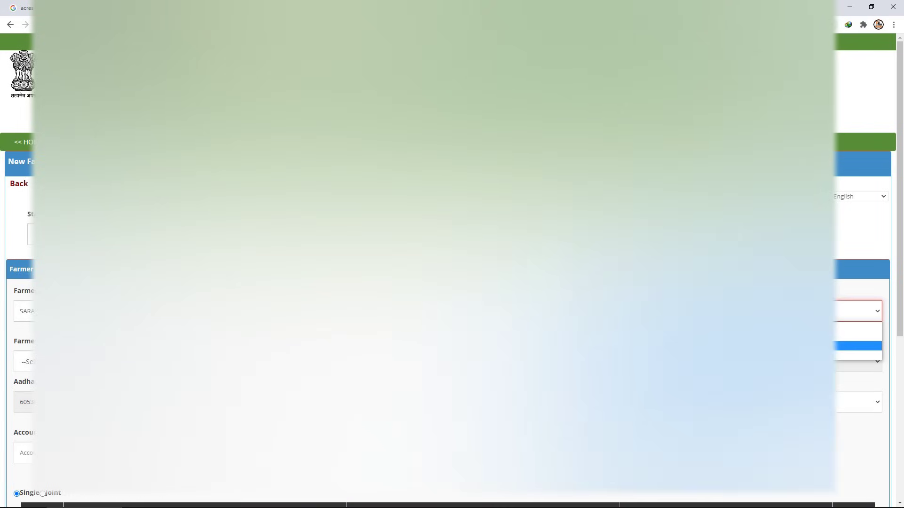
left_click(857, 352)
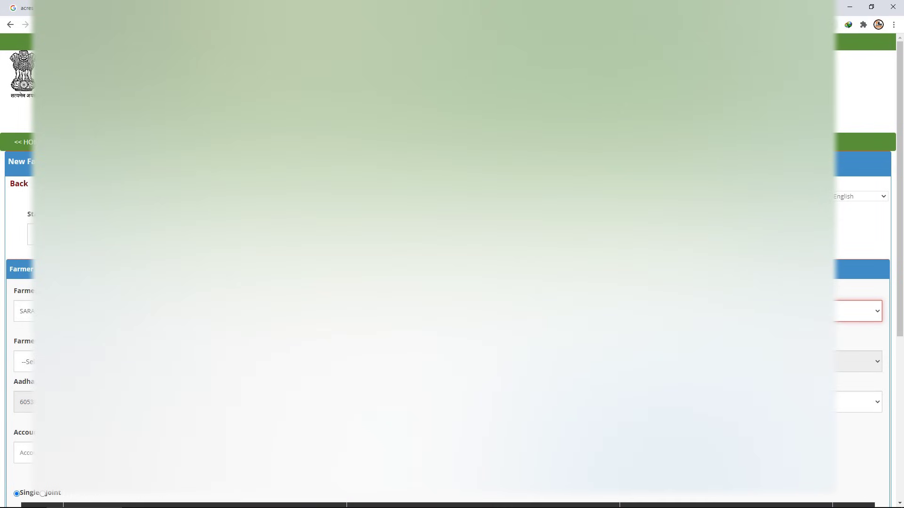
left_click(856, 311)
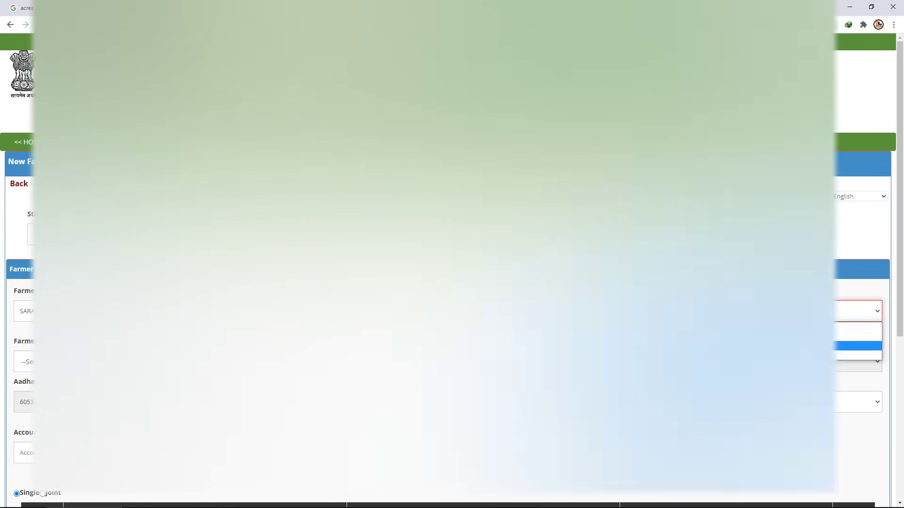
left_click(857, 356)
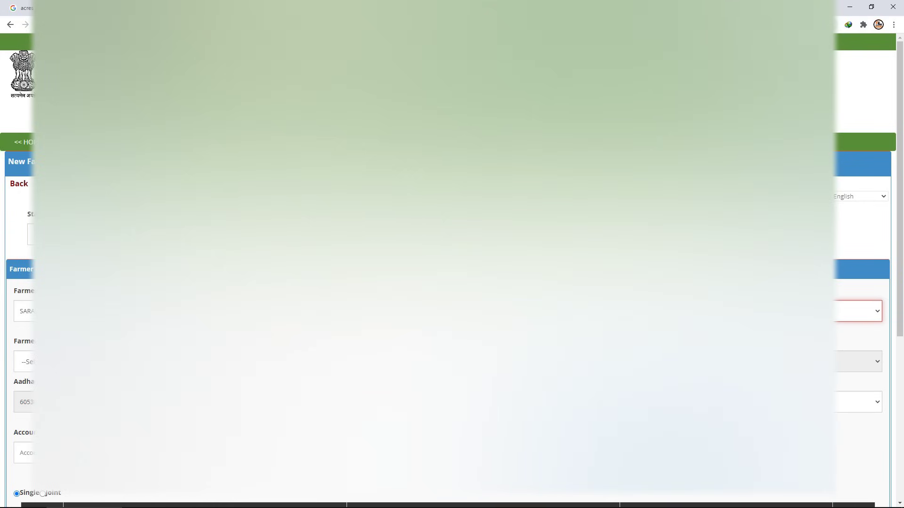
Set the farmer category to Small and the ownership type to Single.
left_click(24, 361)
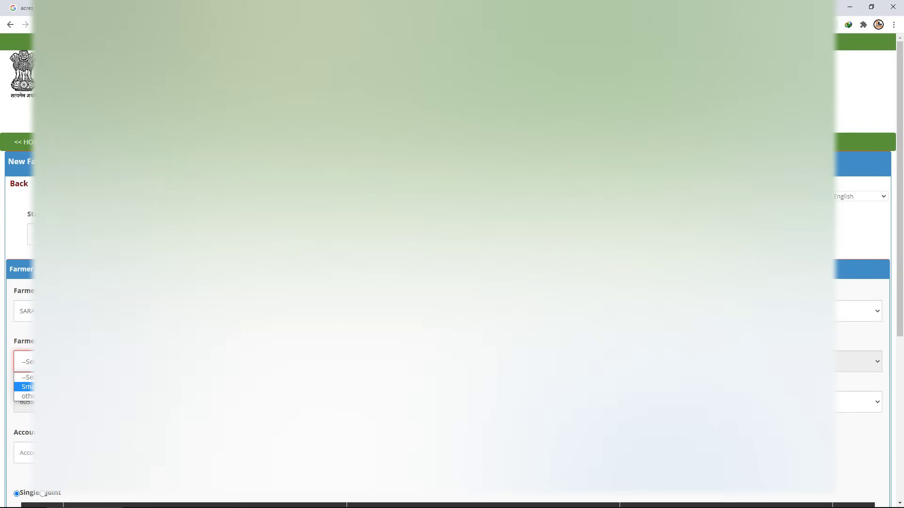
left_click(27, 386)
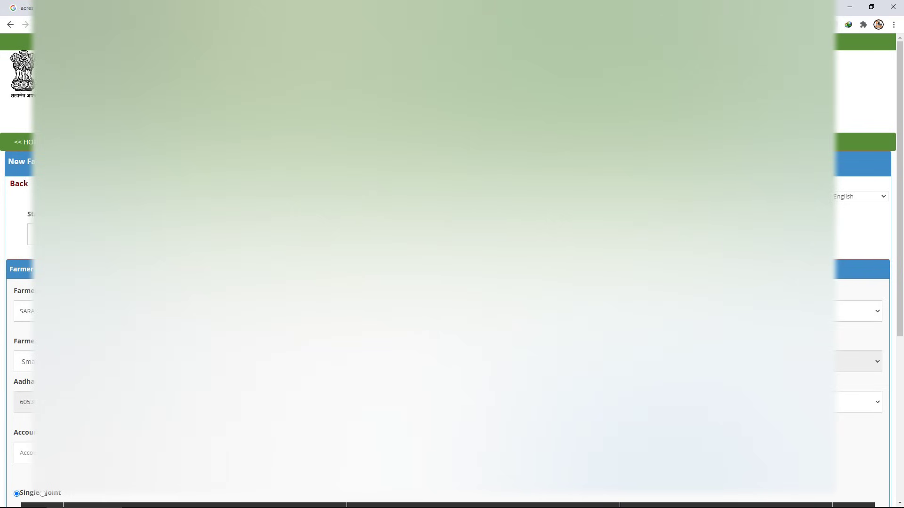
scroll(19, 329, "down", 1)
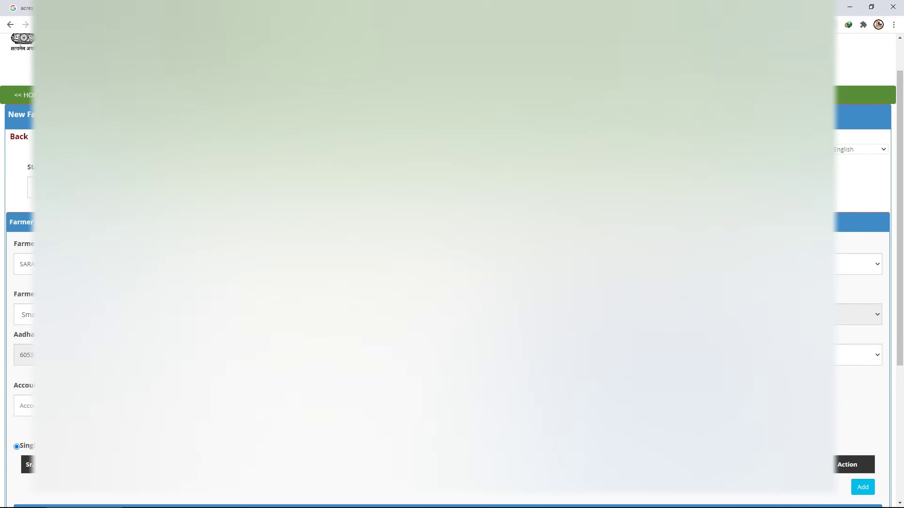
left_click(856, 355)
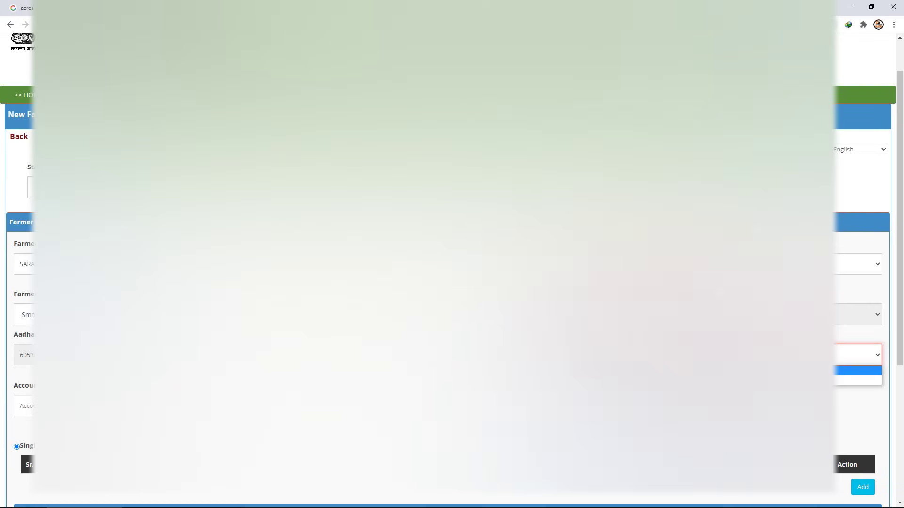
key("Return")
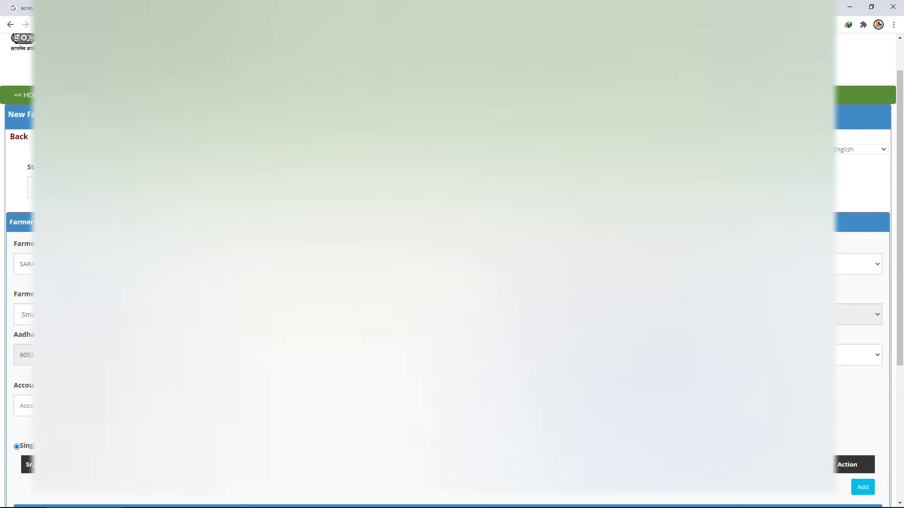
scroll(451, 270, "down", 2)
Type the bank account number into Account Number and scroll down to the Save and Delete buttons.
left_click(23, 311)
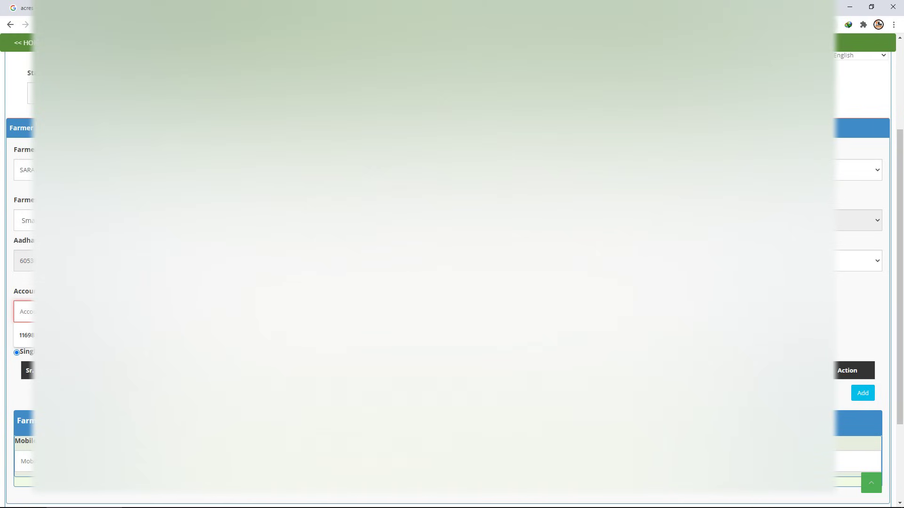
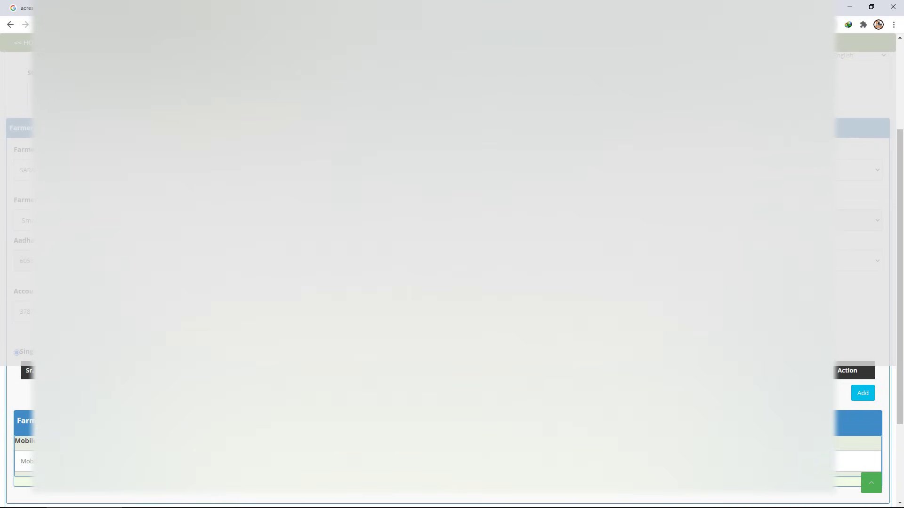
scroll(861, 282, "down", 1)
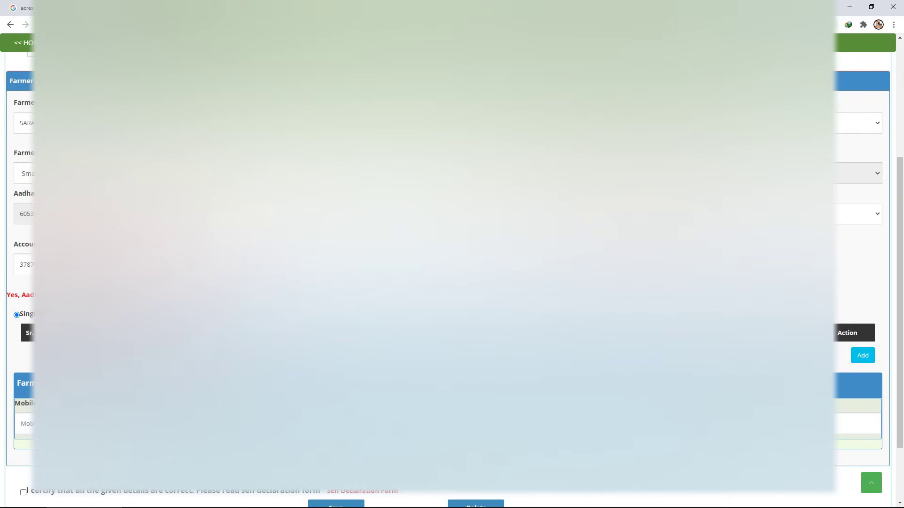
scroll(20, 241, "down", 2)
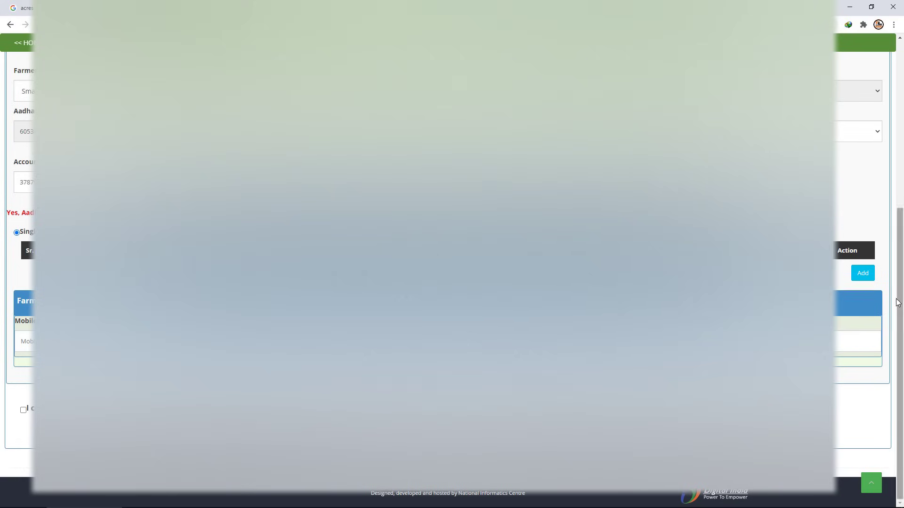
Add a land details entry with survey number 2410, then view the acre converter tab.
left_click(866, 274)
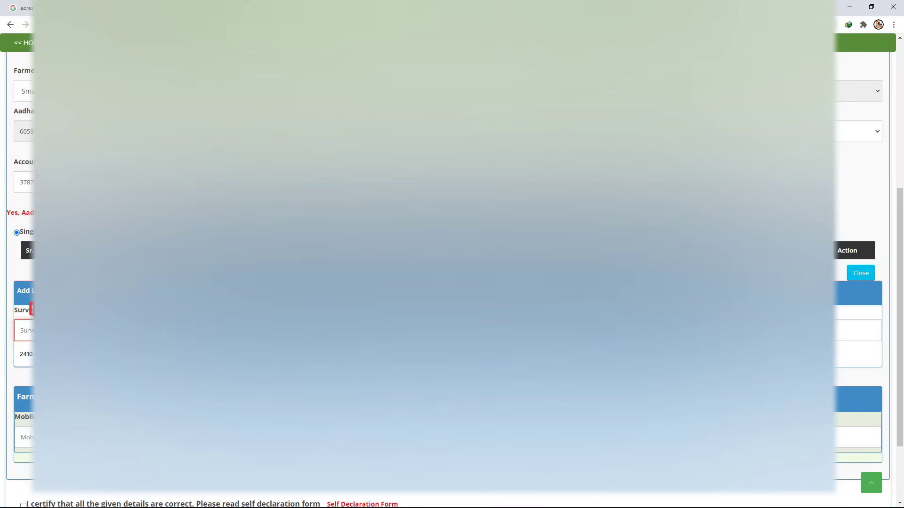
left_click(21, 330)
type("2410")
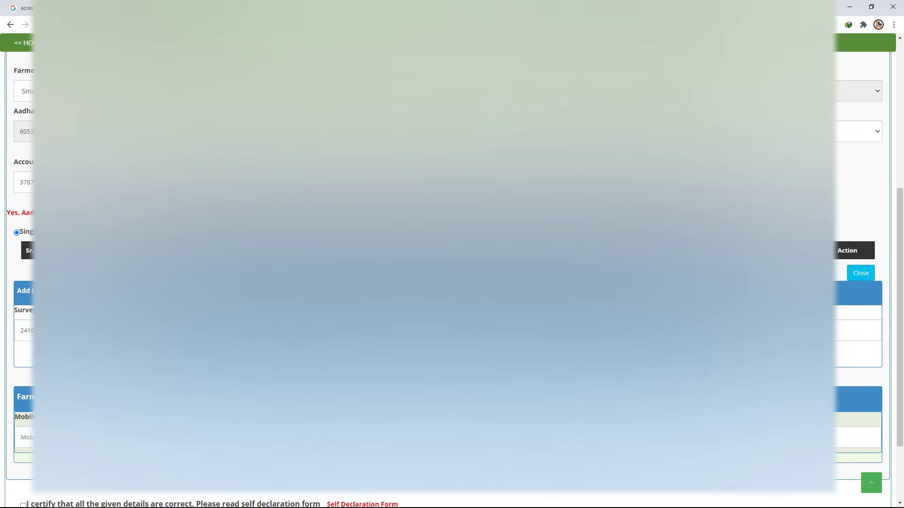
key("ctrl+Tab")
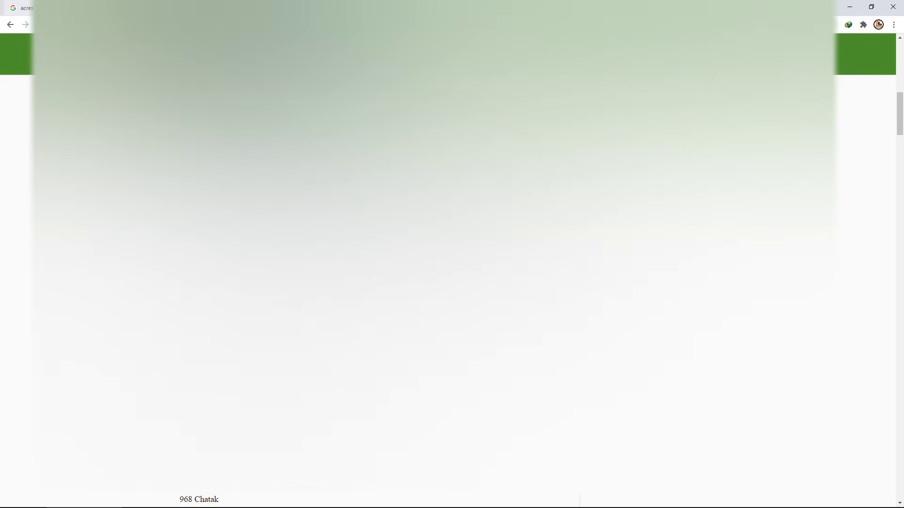
Check the acres conversion in the Google results, then return to the registration form tab.
key("alt+Left")
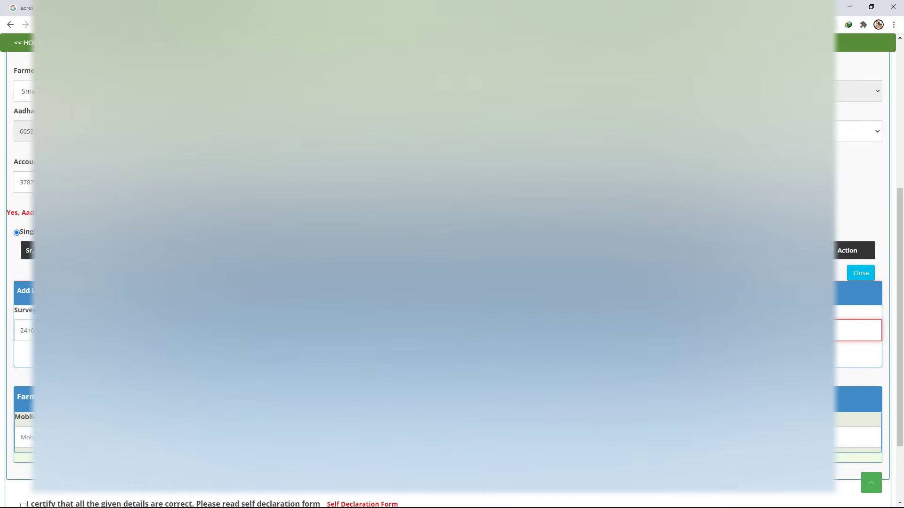
left_click(33, 5)
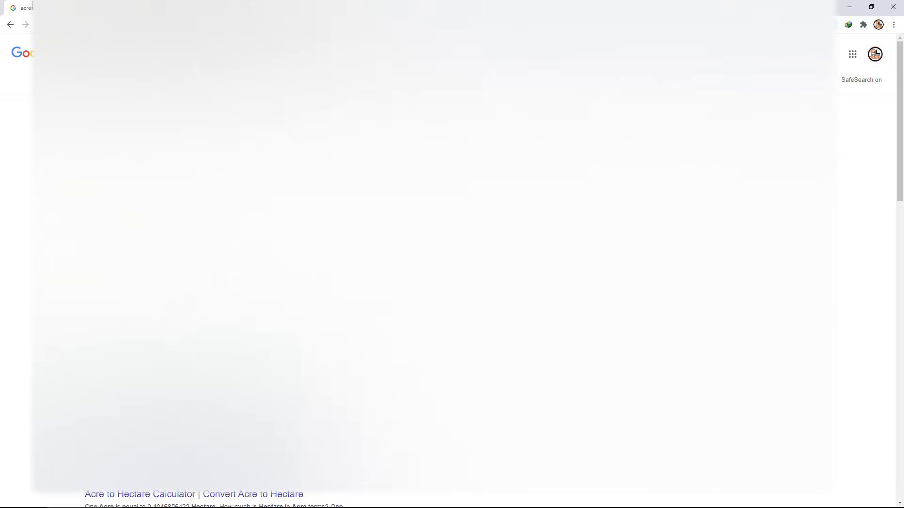
key("ctrl+Tab")
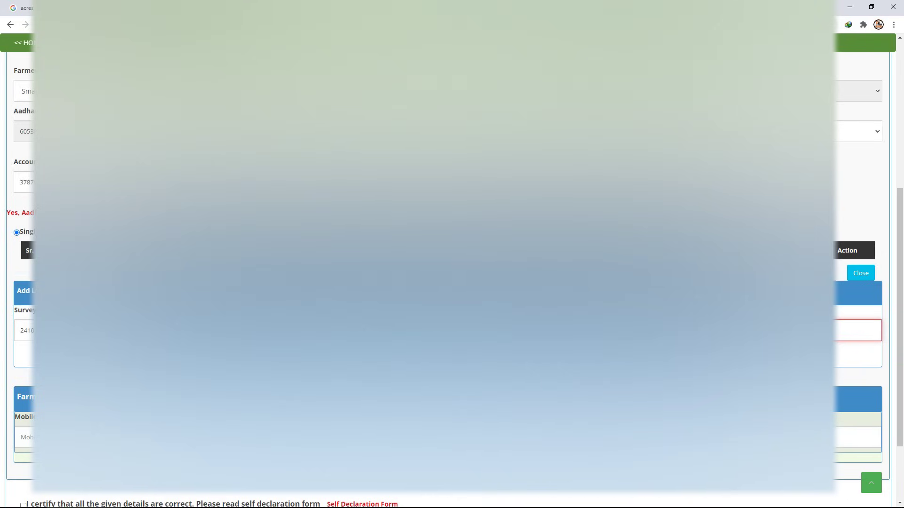
Enter the farmer's mobile number in the Mobile field.
scroll(452, 282, "down", 2)
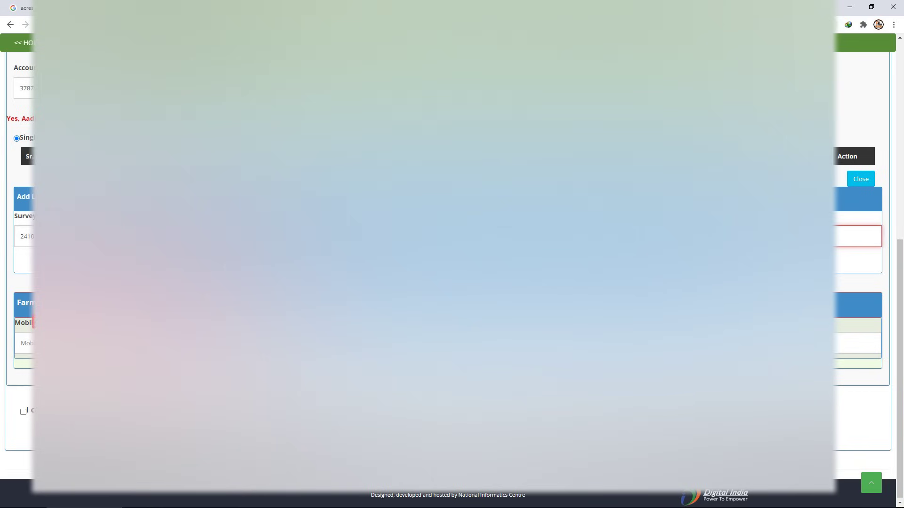
left_click(23, 343)
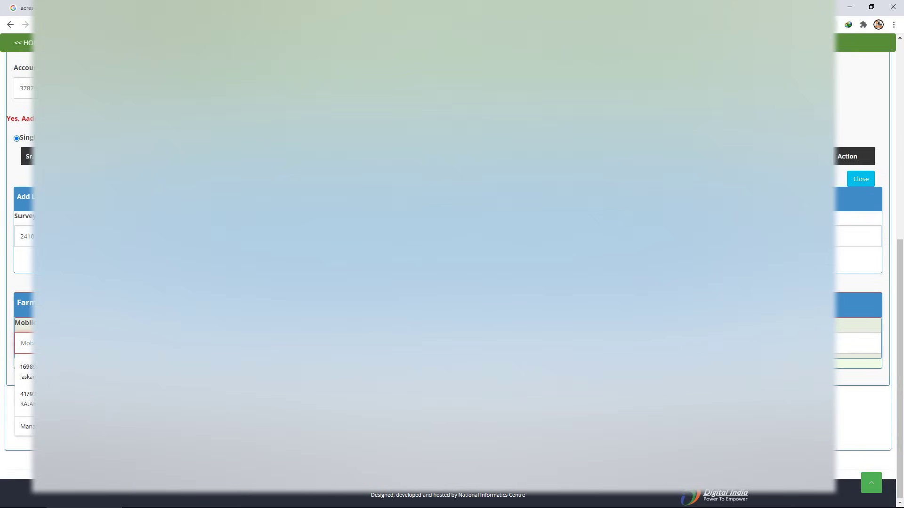
type("7001")
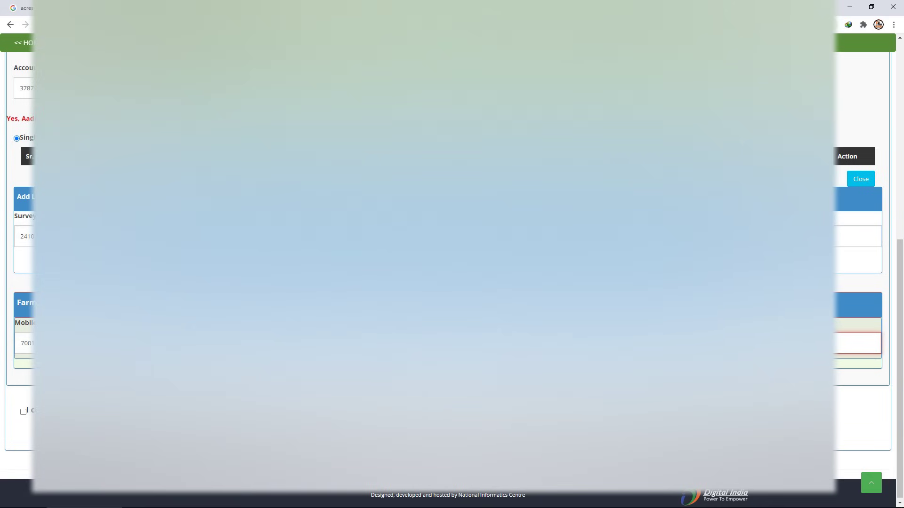
Tick the 'all details are correct' declaration, enter 115, save the registration and scroll back up.
scroll(452, 254, "down", 1)
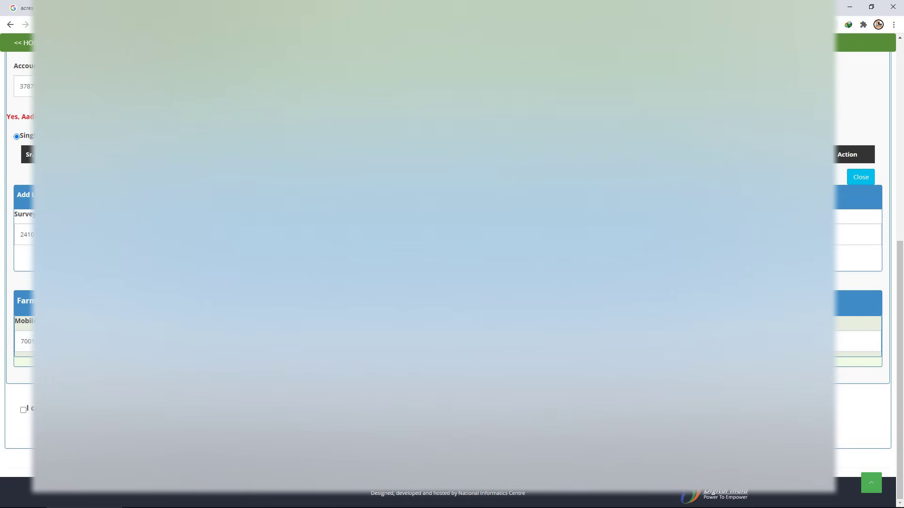
left_click(23, 409)
type("115")
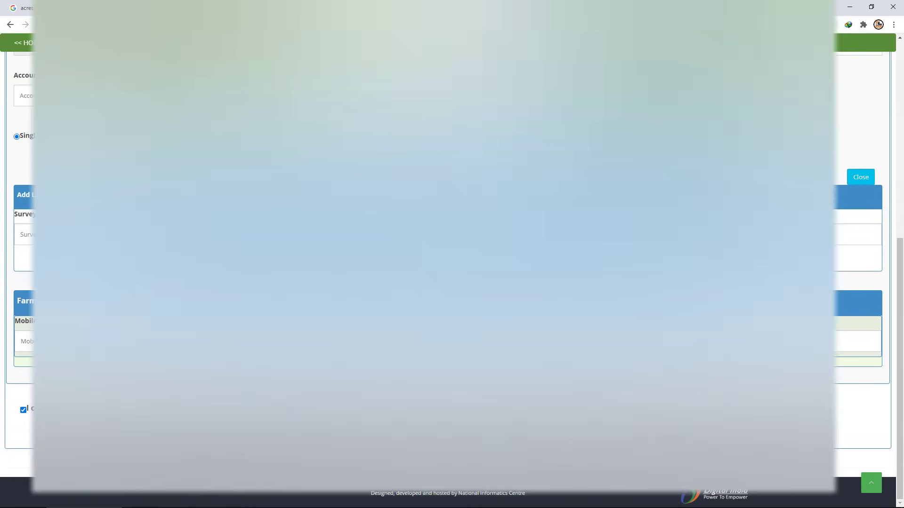
scroll(452, 255, "up", 8)
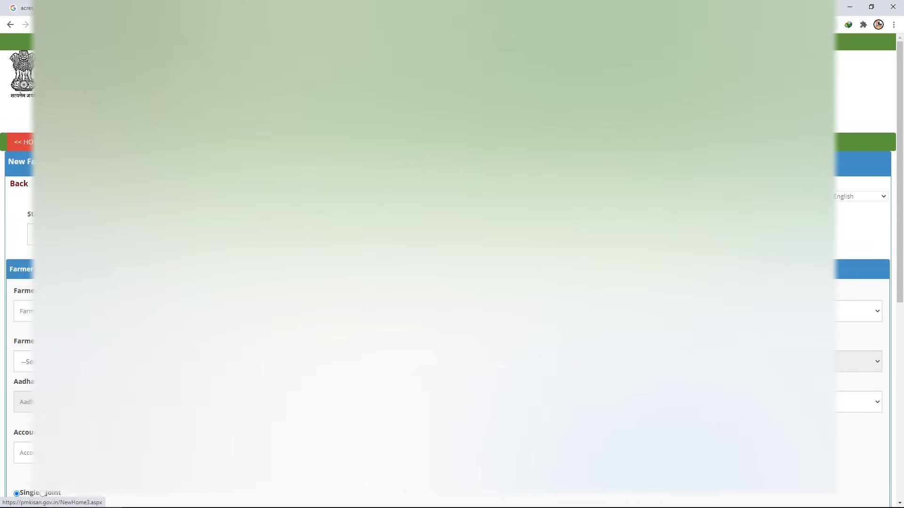
Return to the PM-Kisan home page, mark the Farmers Corner section, and go home again.
left_click(24, 142)
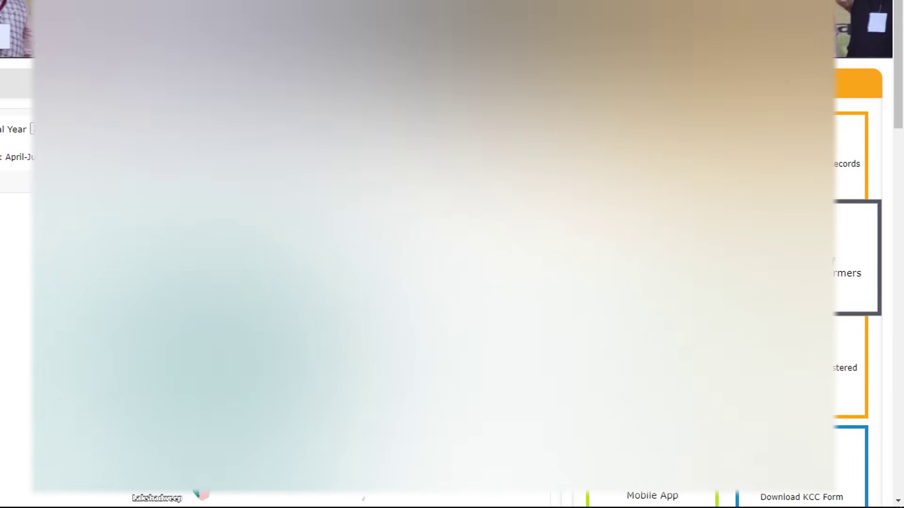
left_click_drag(838, 268, 857, 307)
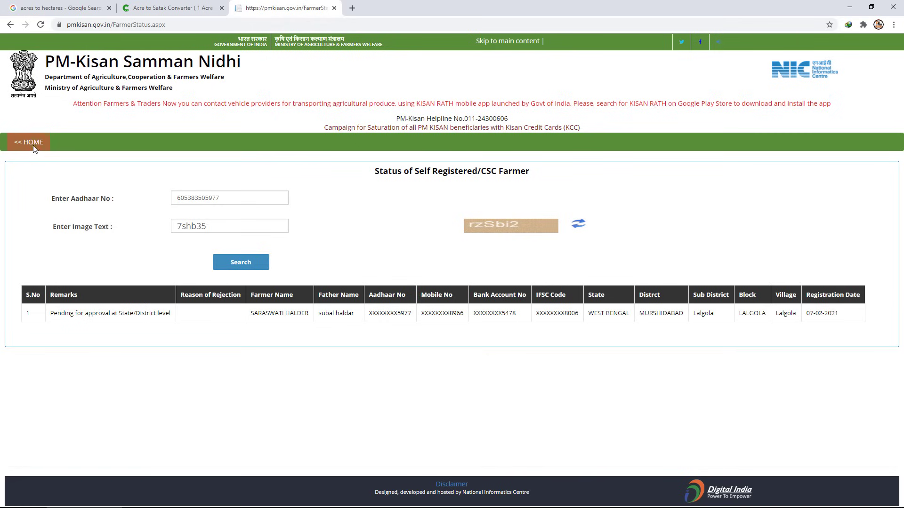
left_click(34, 142)
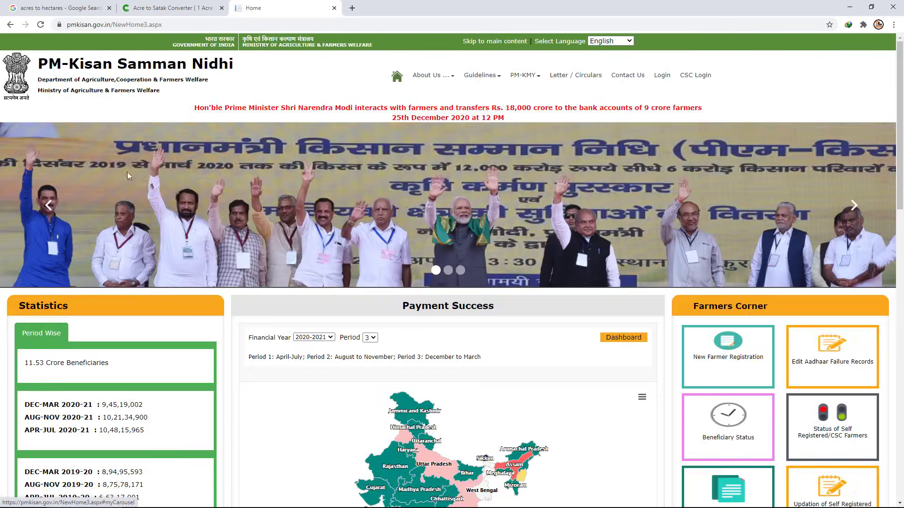